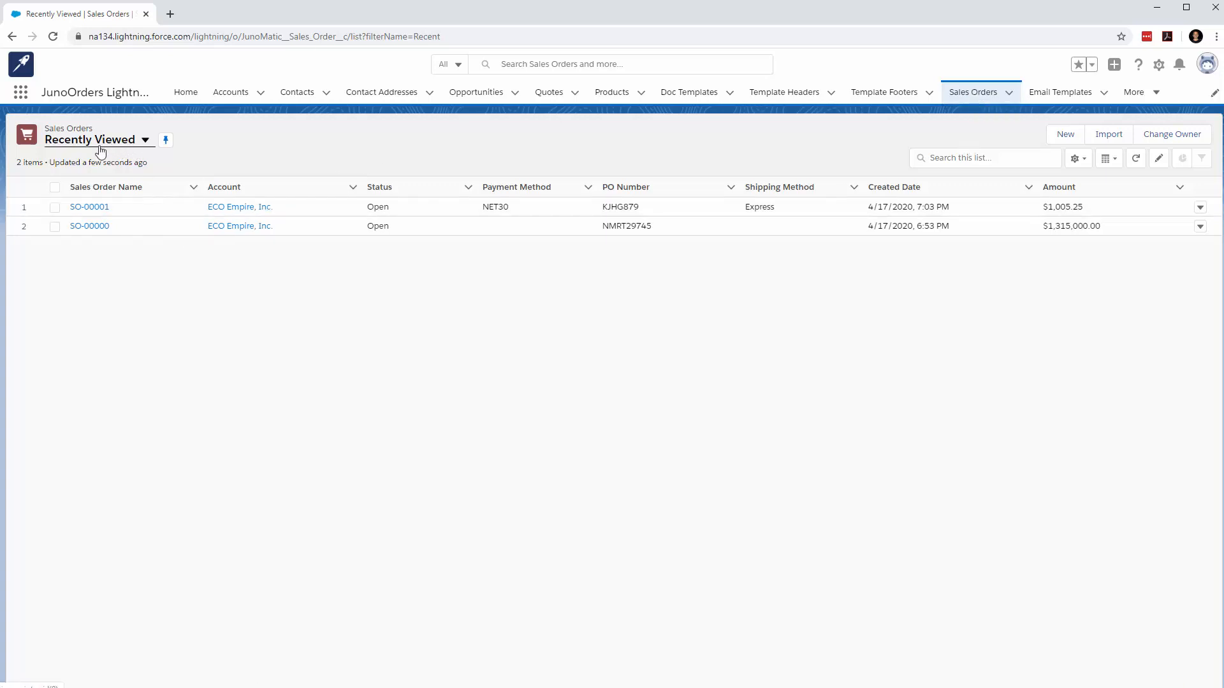
Open the $1,005.25 ECO Empire, Inc. sales order and review the quantities ordered and shipped on all its lines
left_click(88, 207)
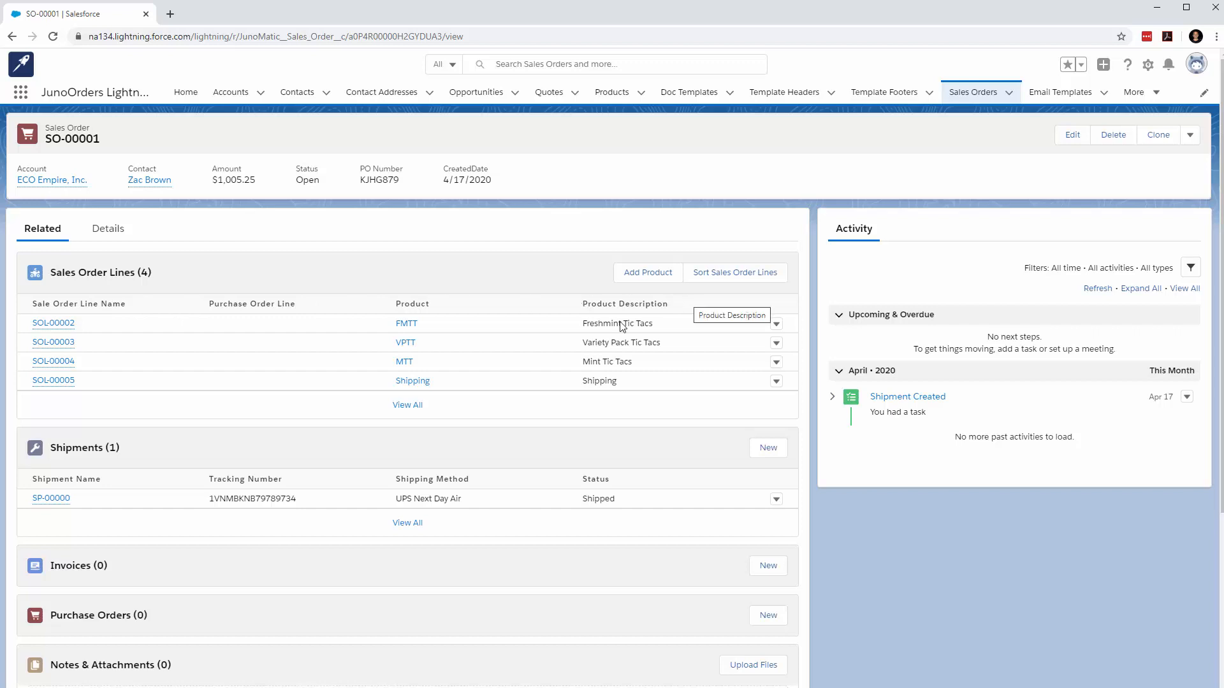
left_click(408, 408)
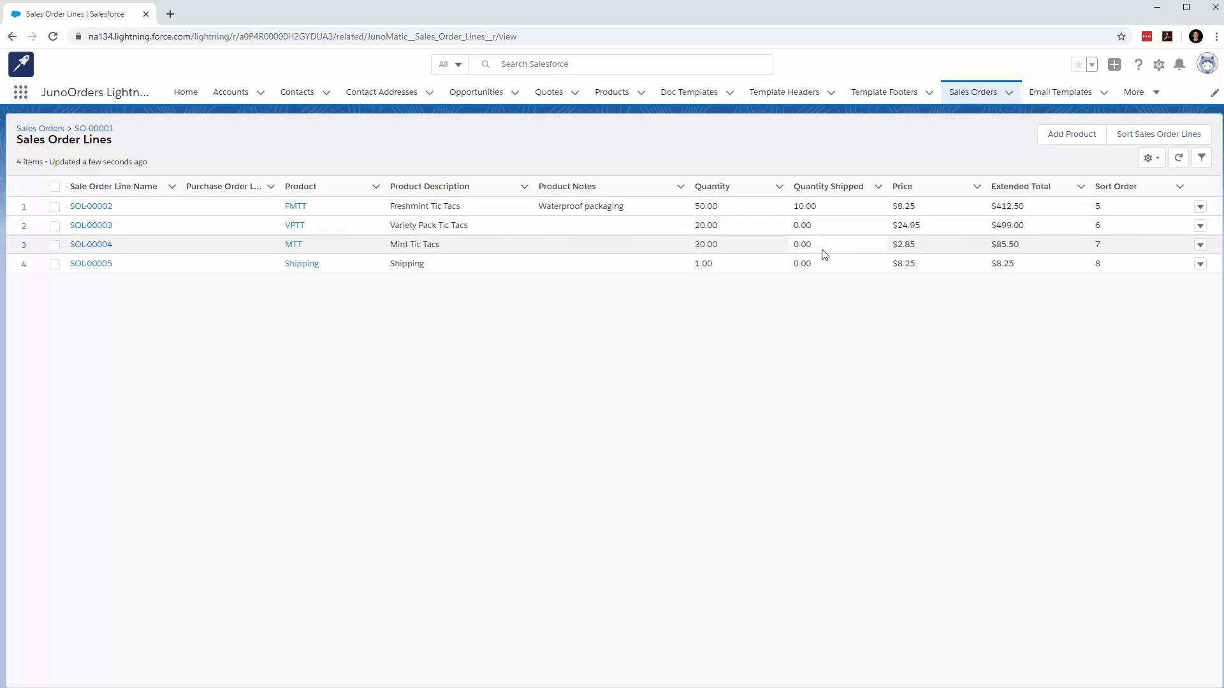
left_click(94, 128)
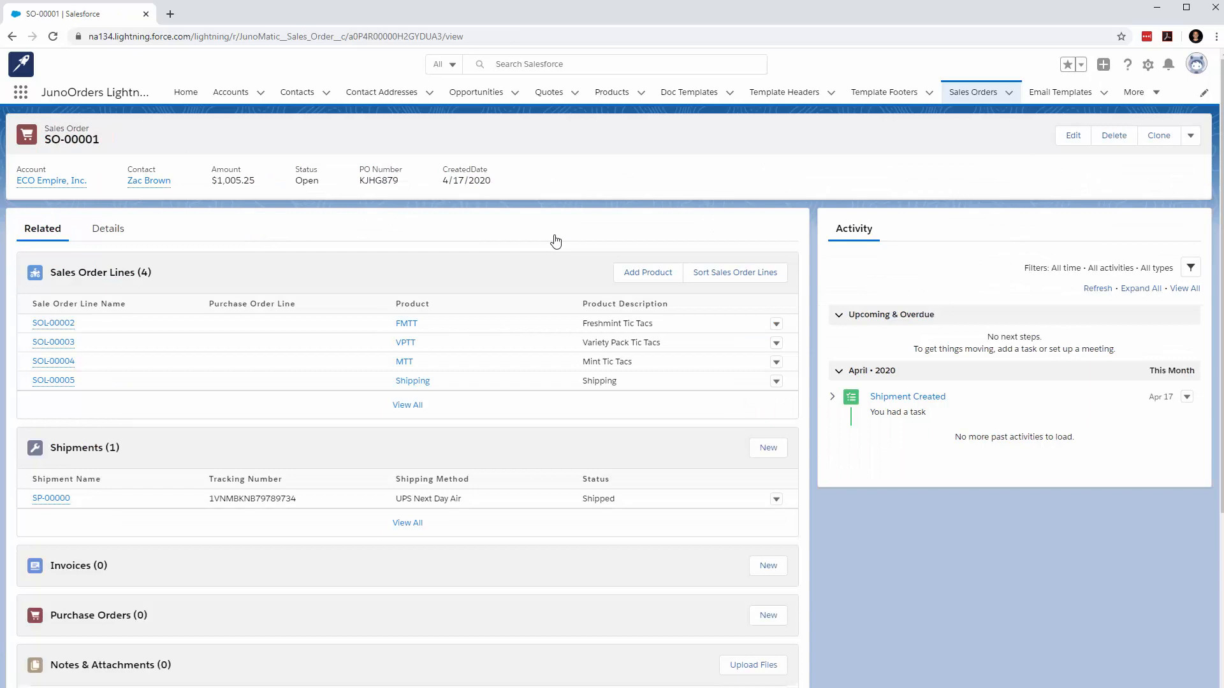
Create and save a purchase order from the sales order for 40 FMTT at 3.25, using Tekgistics Distributors, LLP. as vendor
left_click(1190, 136)
left_click(1178, 227)
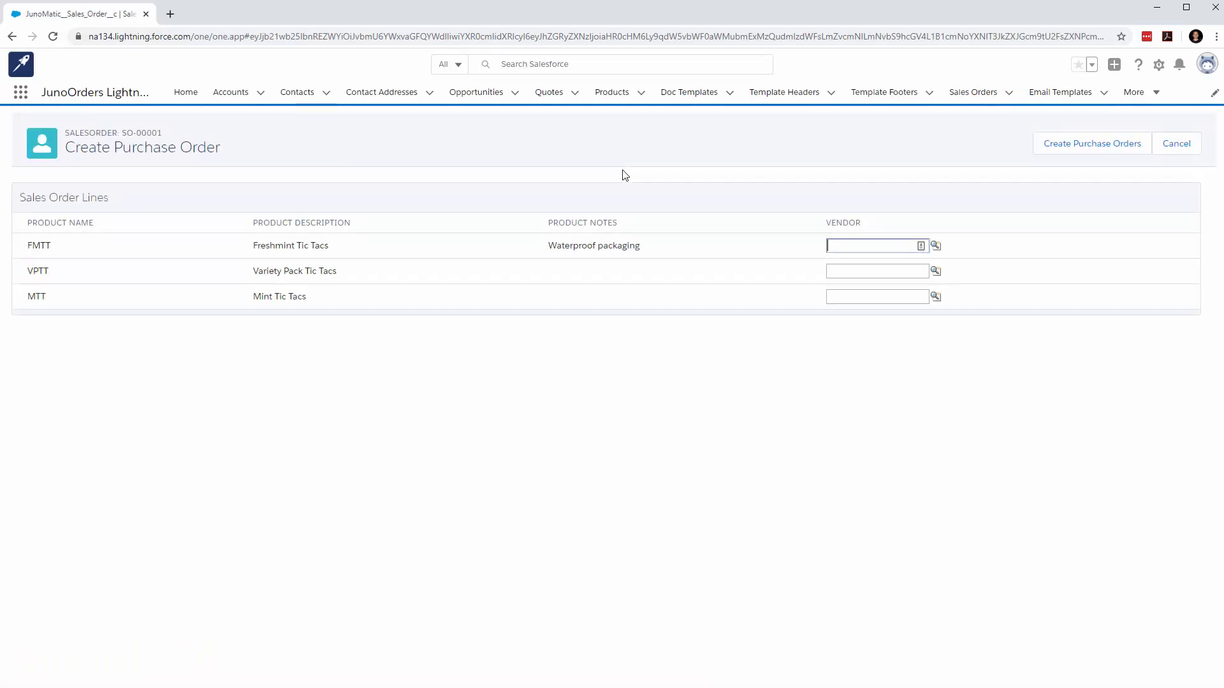
left_click(935, 246)
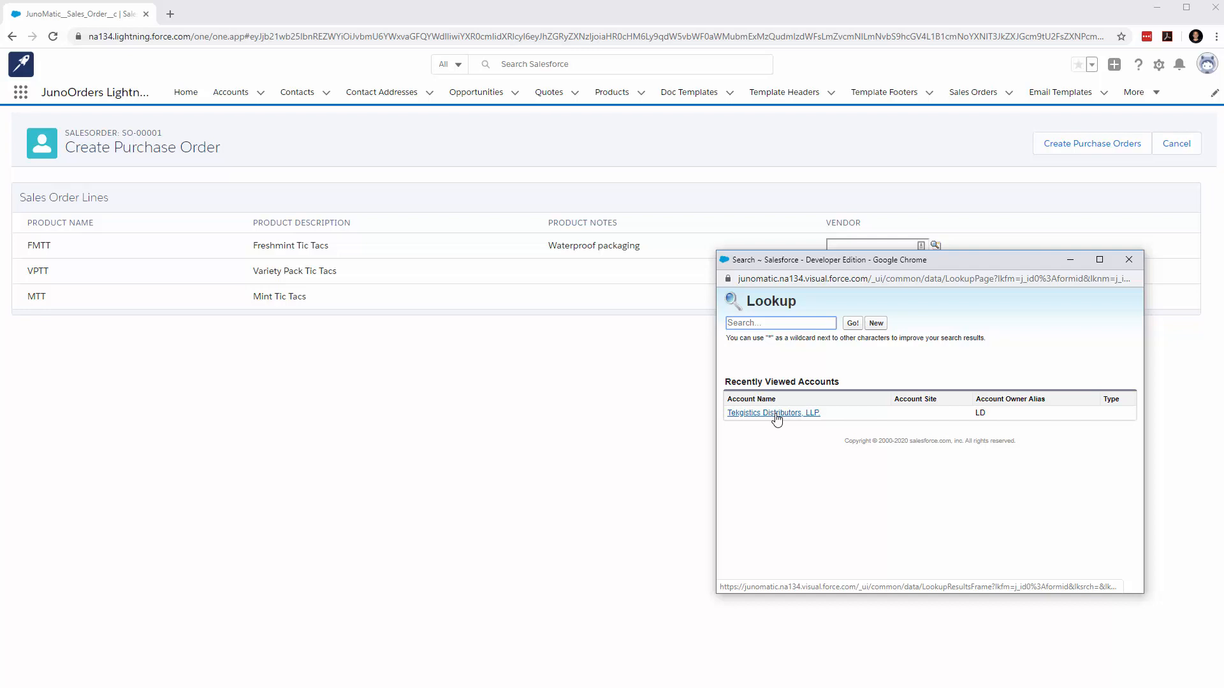
left_click(774, 414)
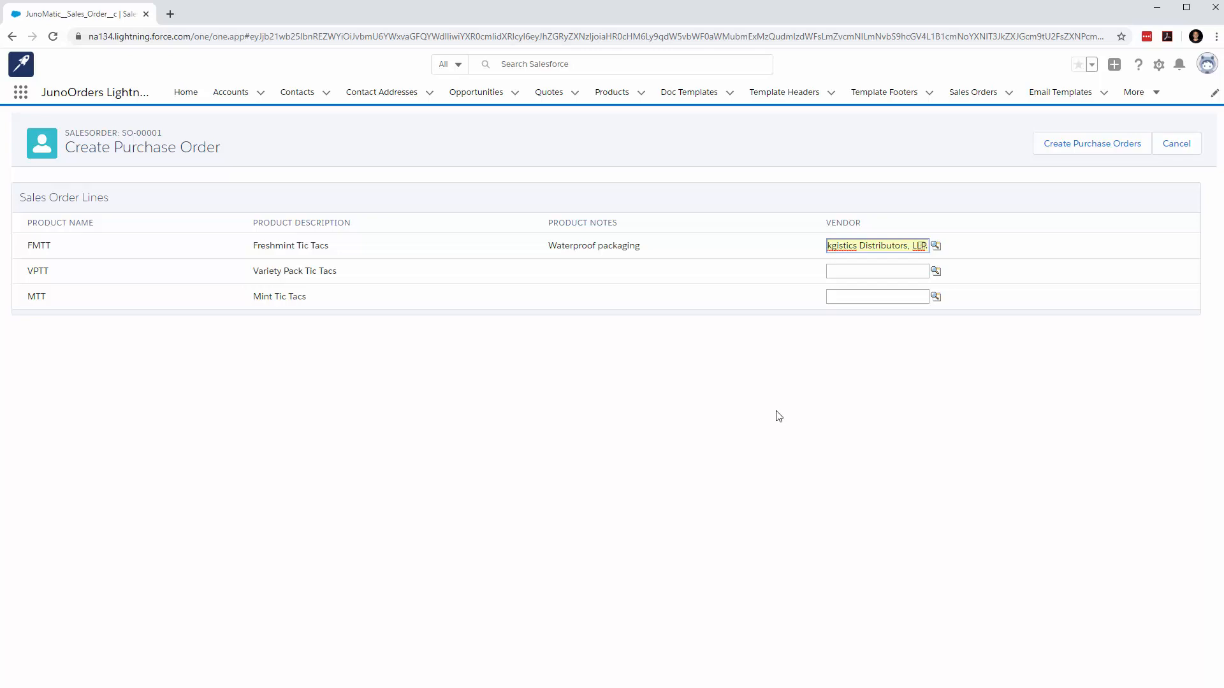
left_click(1071, 154)
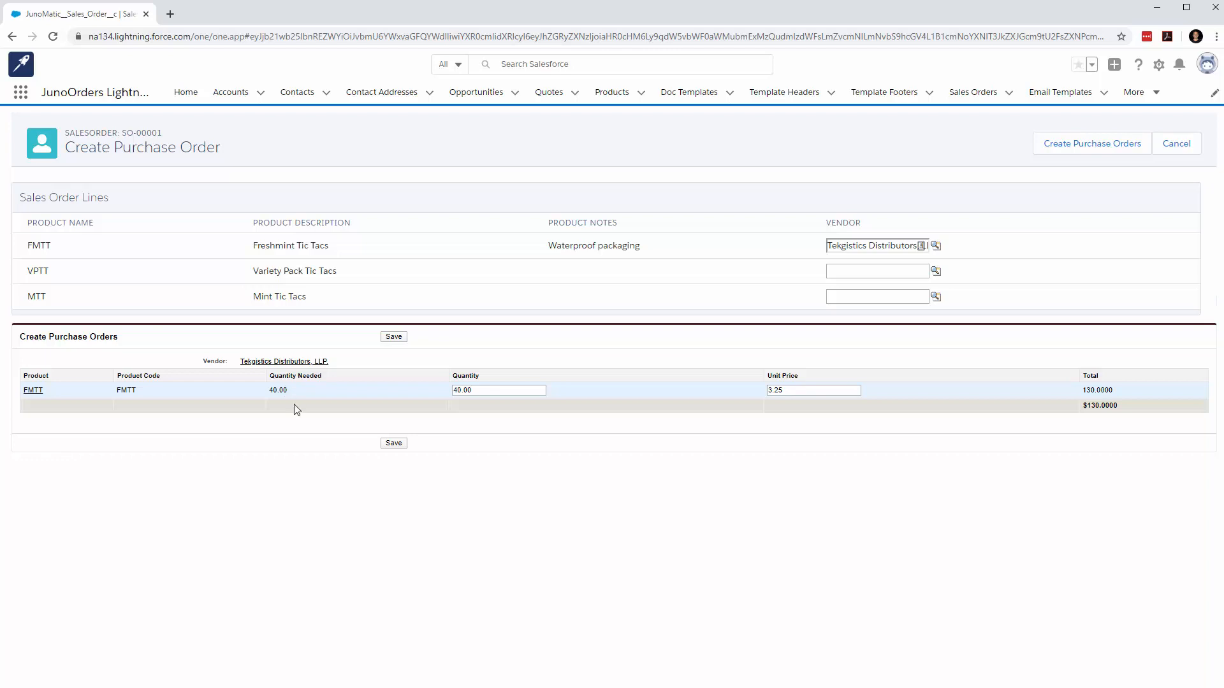
left_click(395, 443)
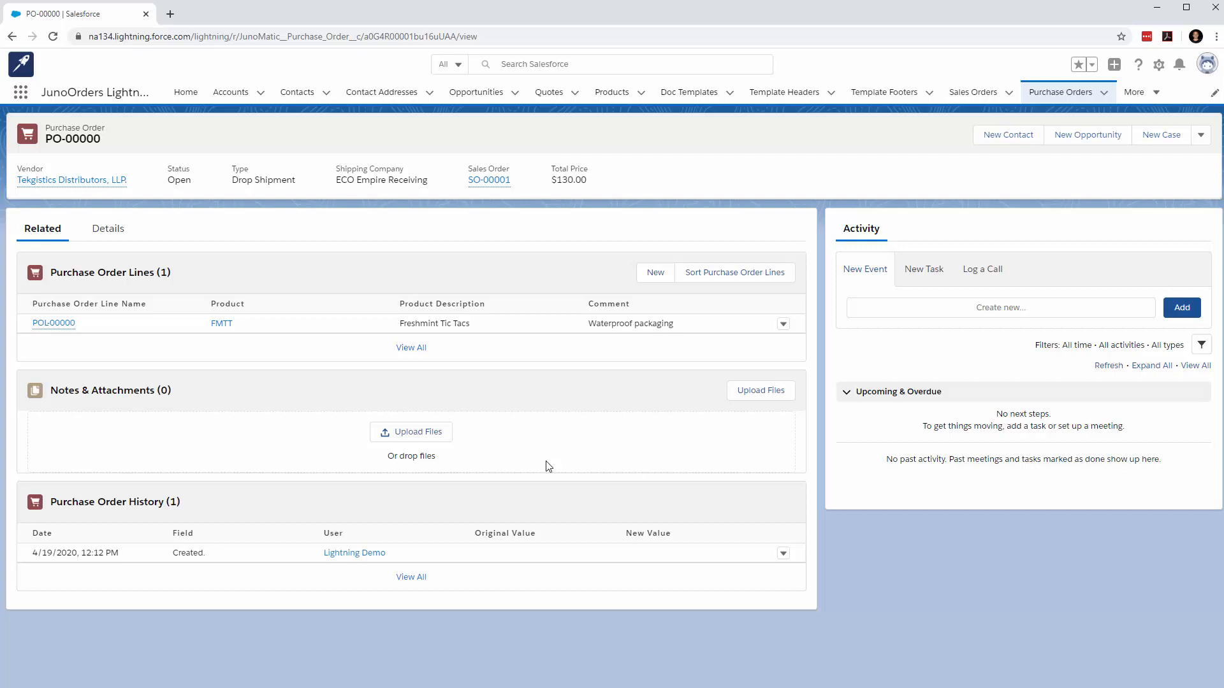
Review the new purchase order's detail fields, including its vendor and shipping information
mouse_move(62, 179)
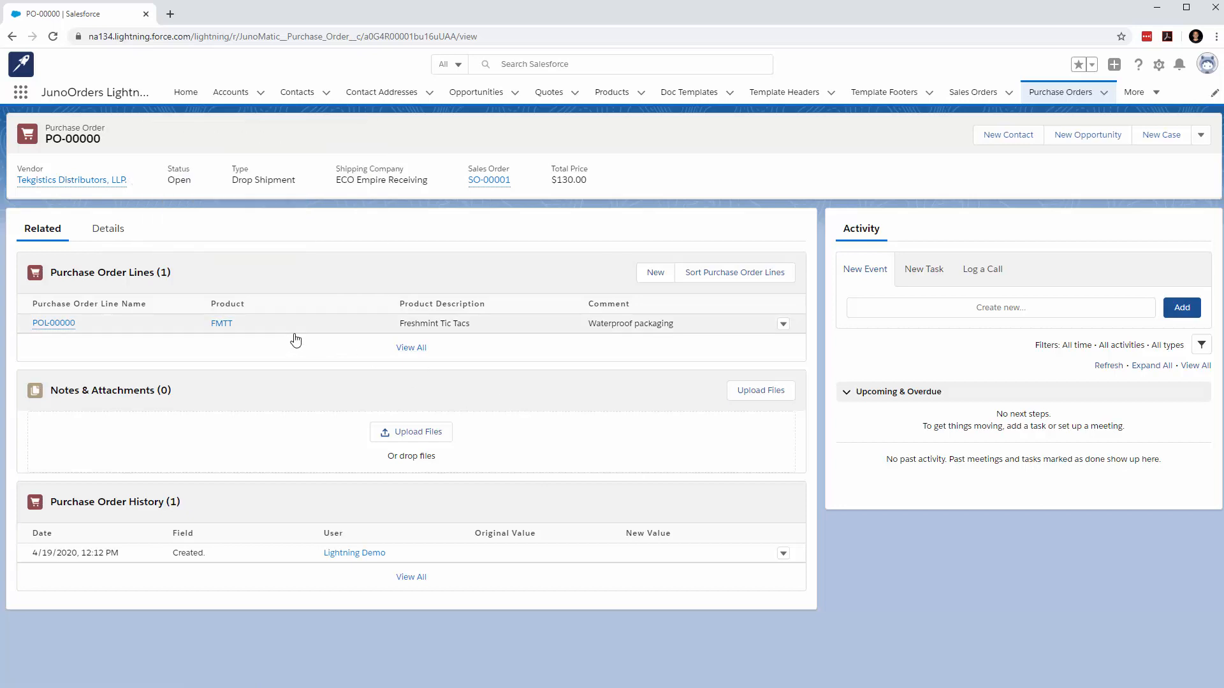
left_click(98, 233)
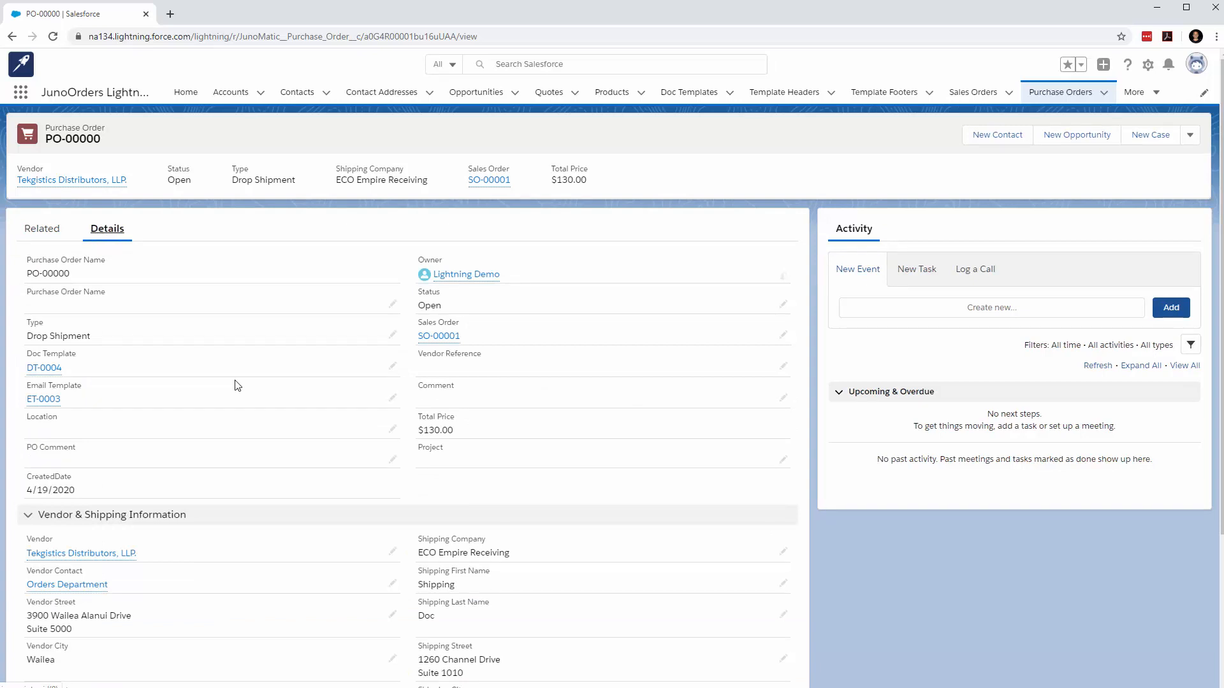
scroll(236, 385, "down", 2)
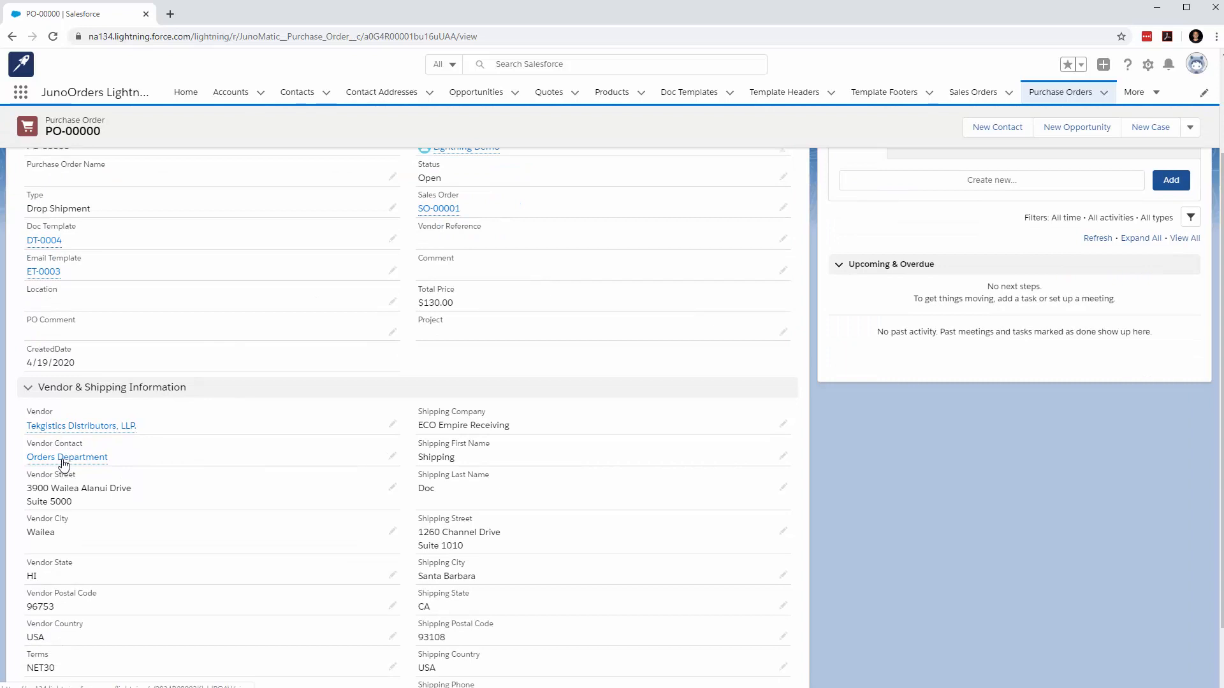
Open the Orders Department vendor contact in a separate browser tab, check its Vendor Contact setting, and return to the purchase order
mouse_move(64, 463)
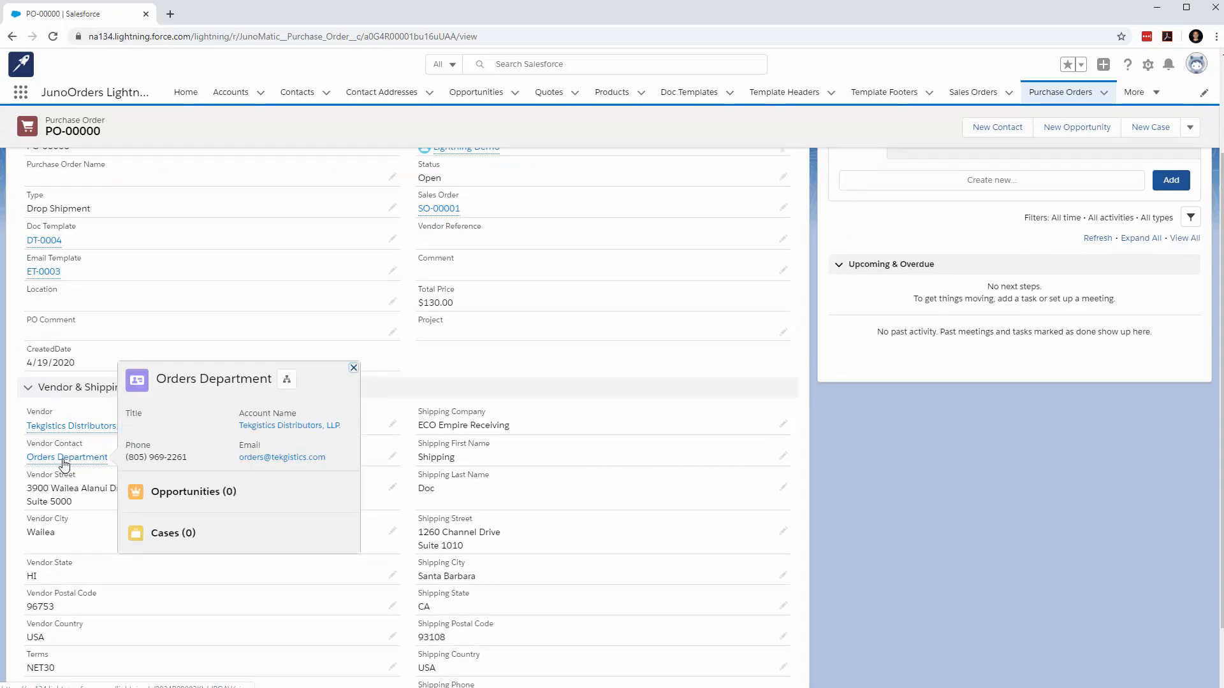
right_click(64, 464)
left_click(105, 473)
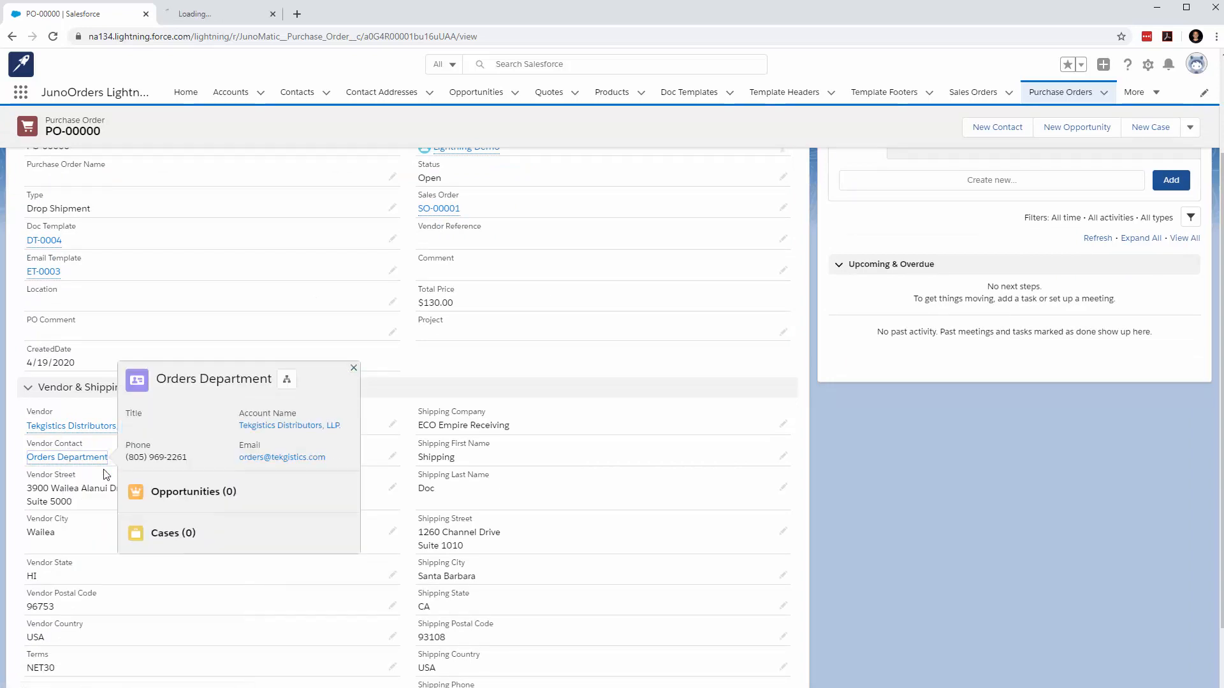
left_click(201, 14)
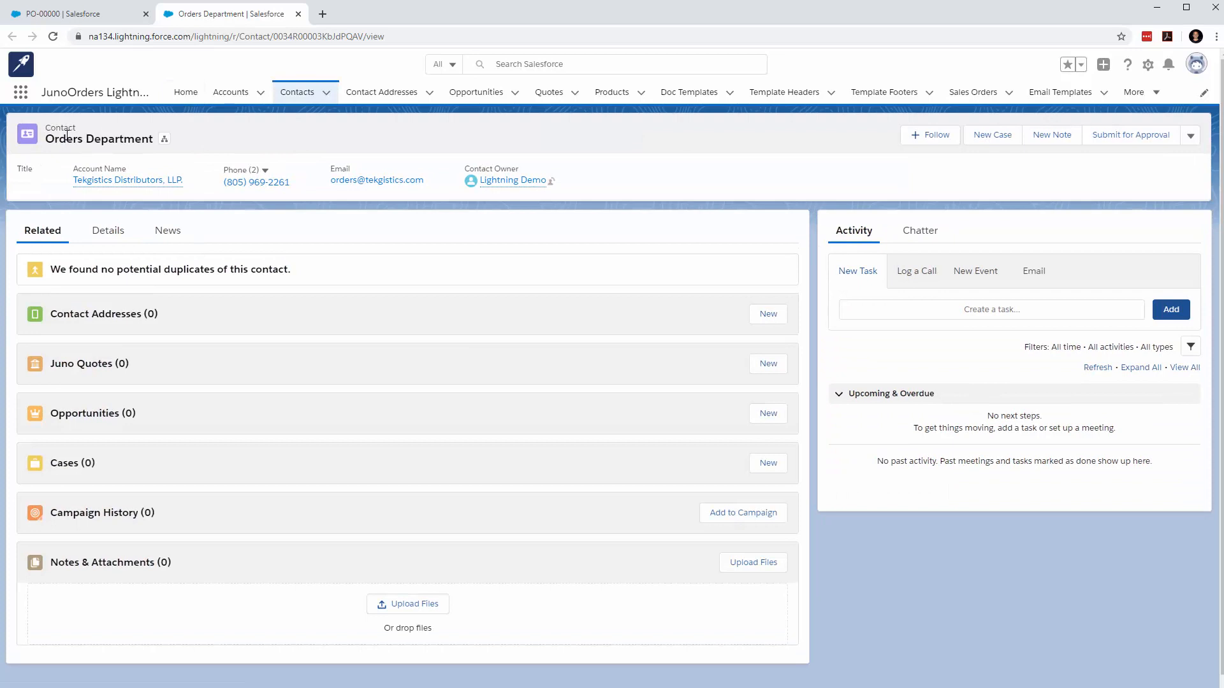
left_click(106, 232)
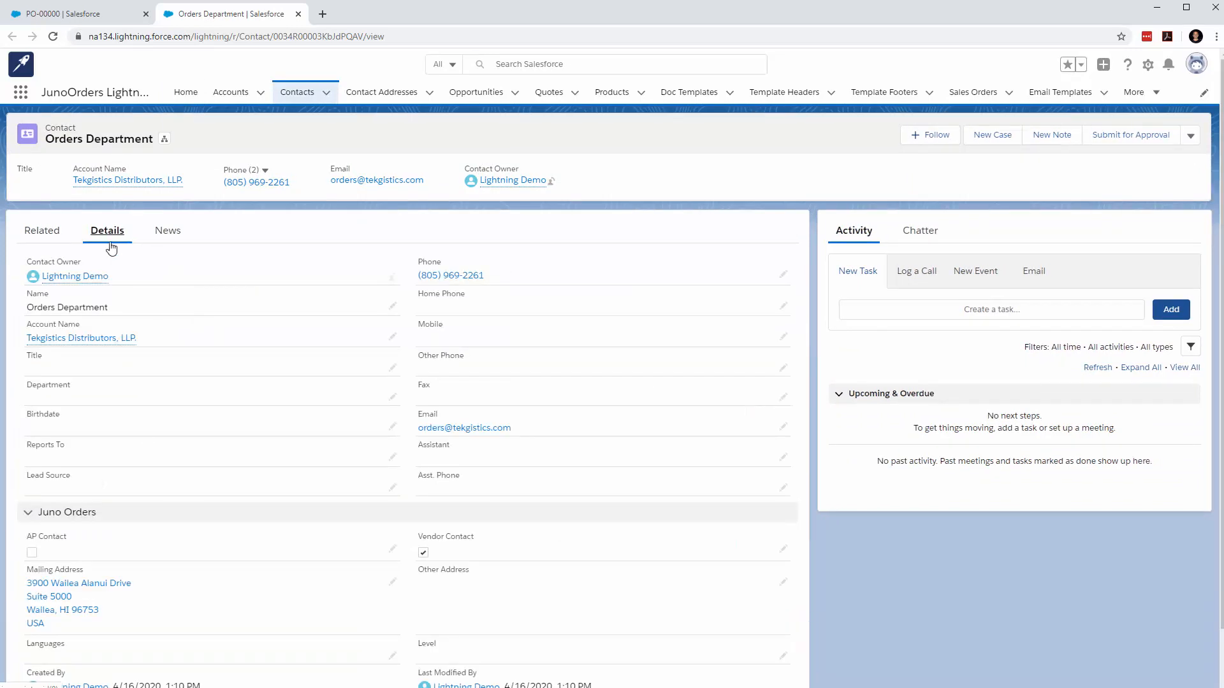
left_click_drag(475, 537, 420, 536)
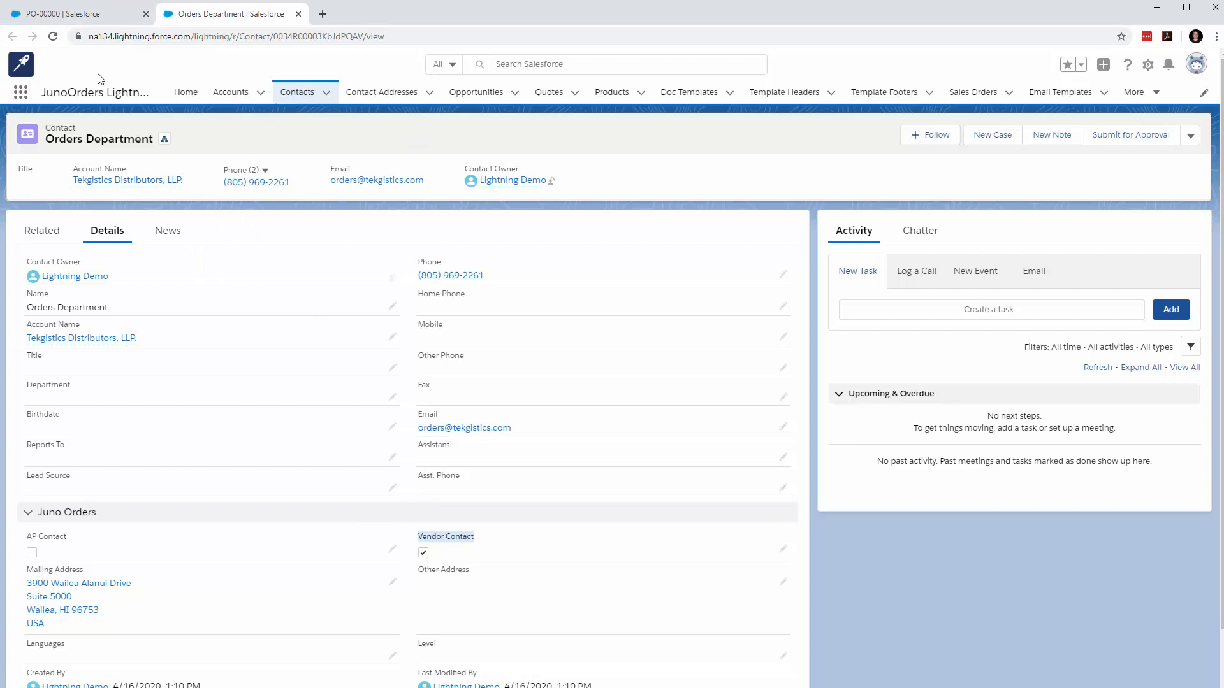
left_click(75, 14)
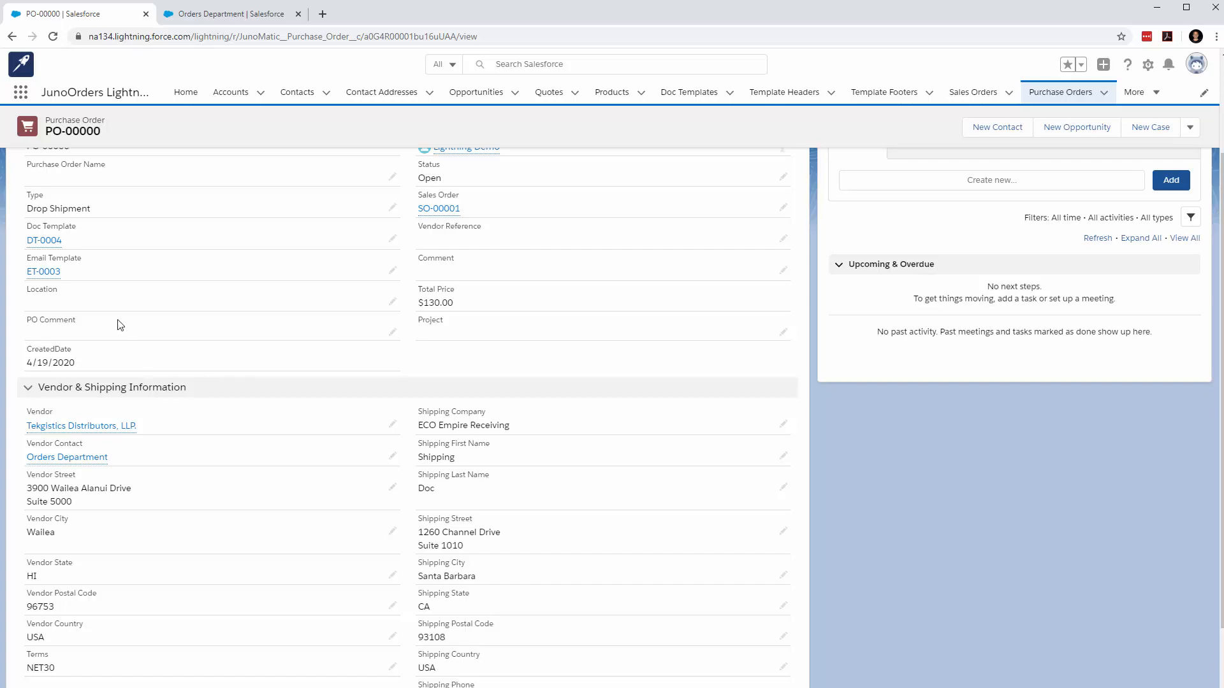
Check the purchase order's document and email templates, preview its PDF, and close the preview without sending it
mouse_move(53, 243)
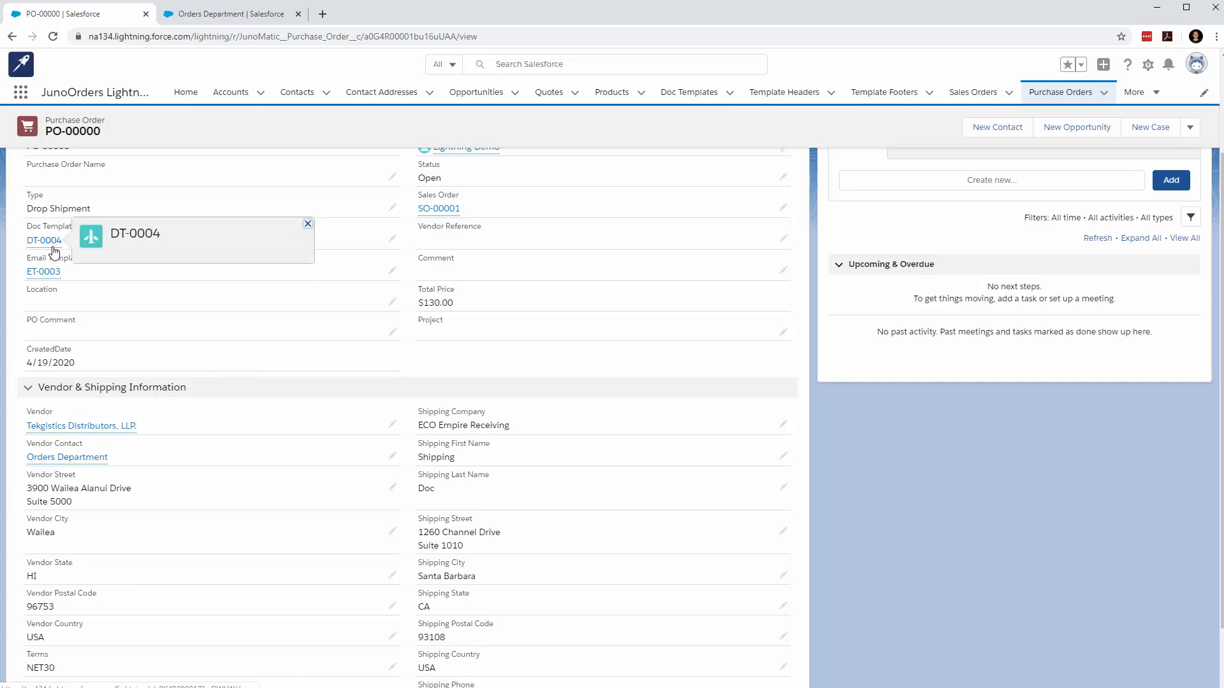
mouse_move(53, 276)
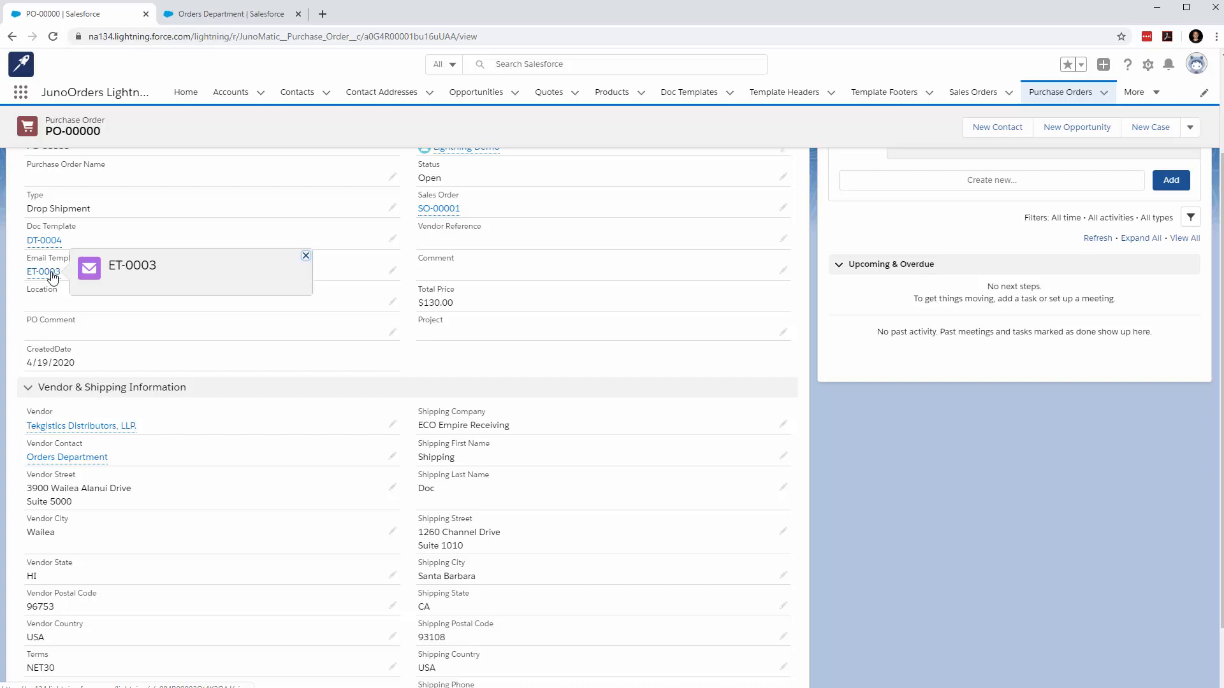
left_click(1190, 127)
left_click(1161, 281)
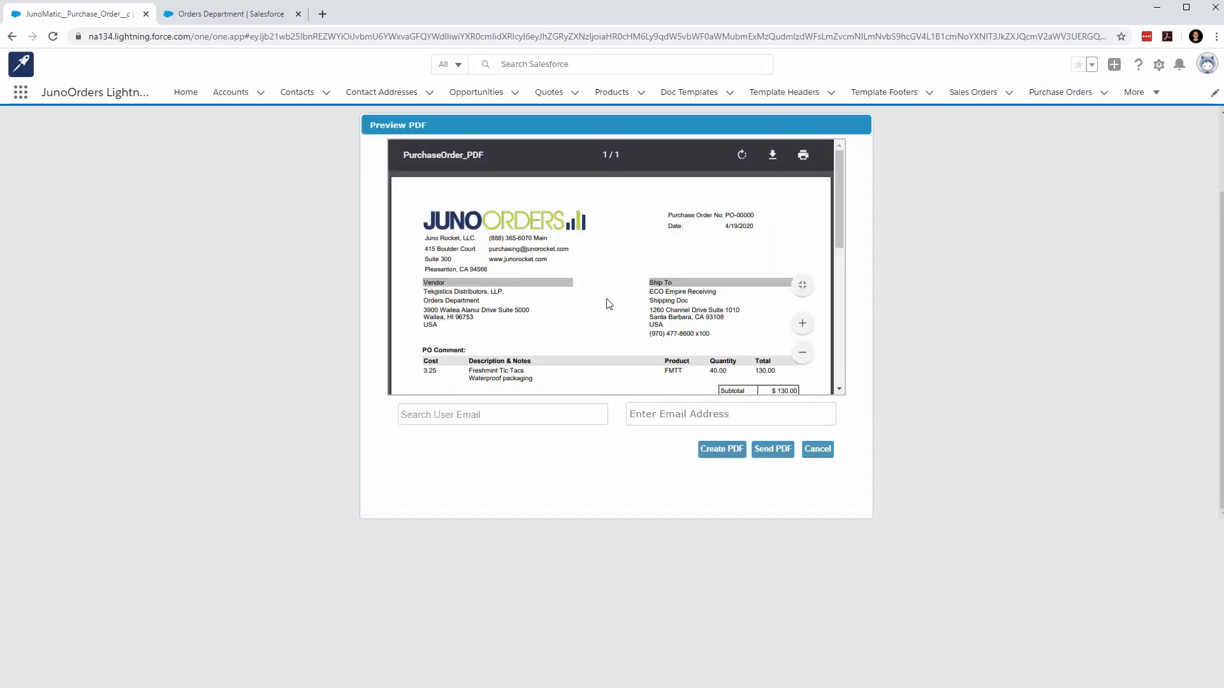
scroll(607, 302, "down", 4)
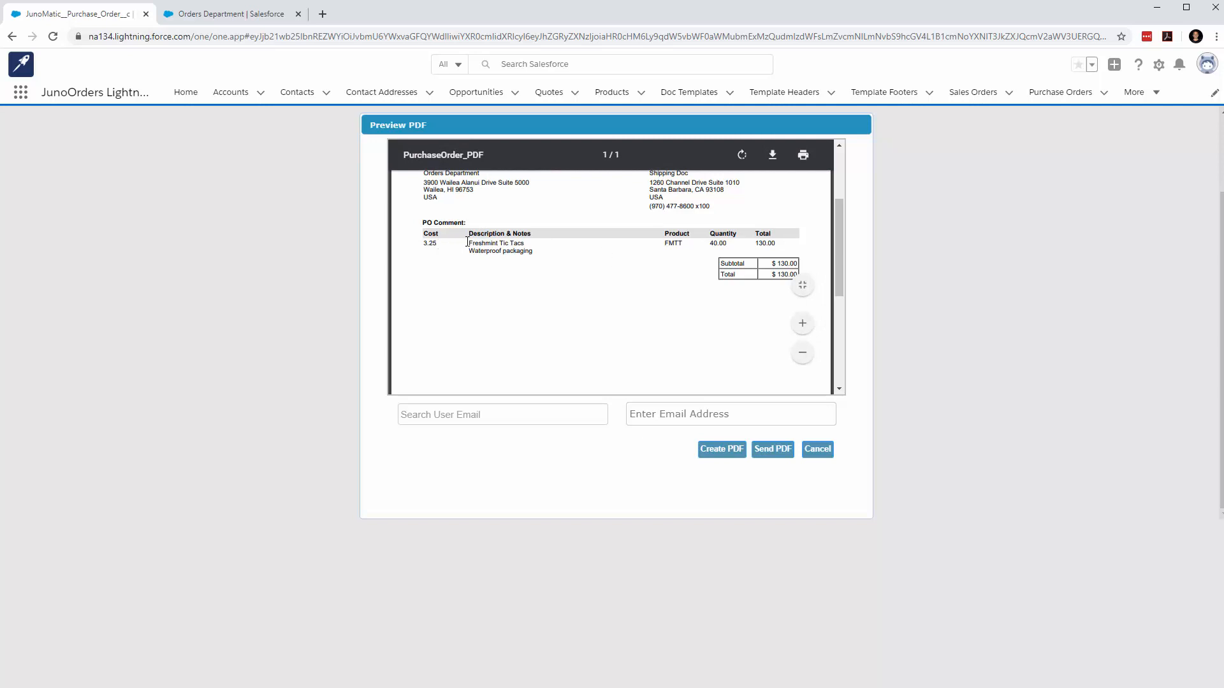
scroll(487, 269, "up", 1)
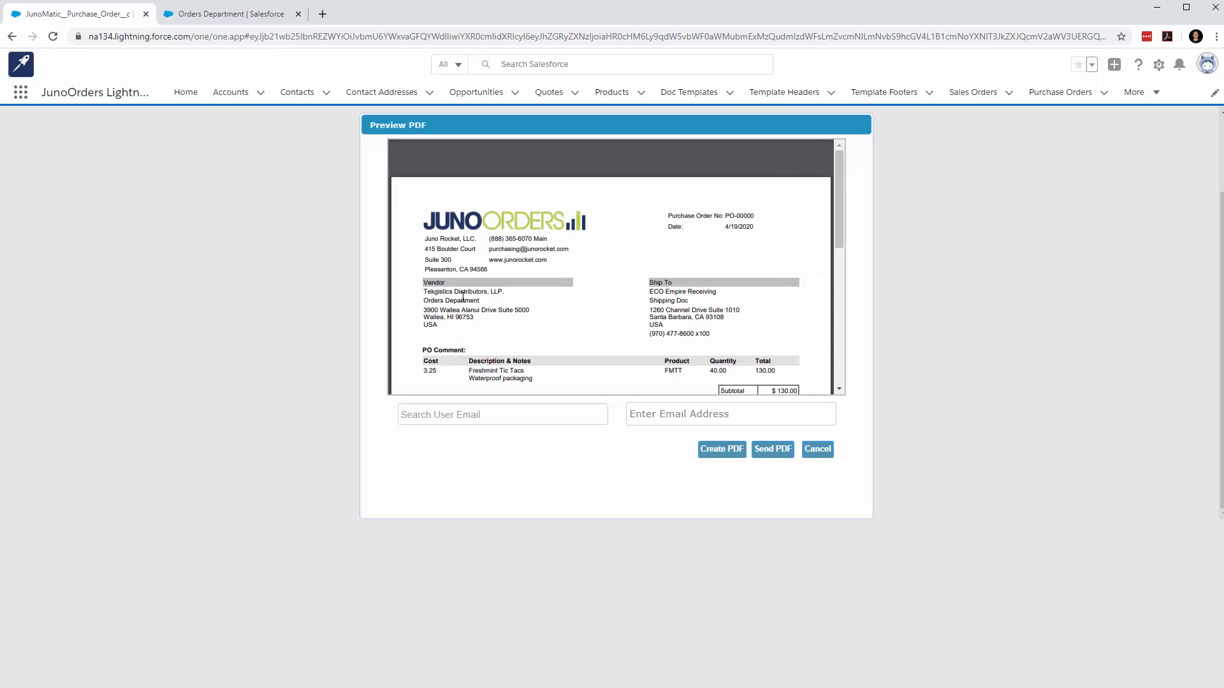
left_click(660, 413)
scroll(508, 362, "down", 1)
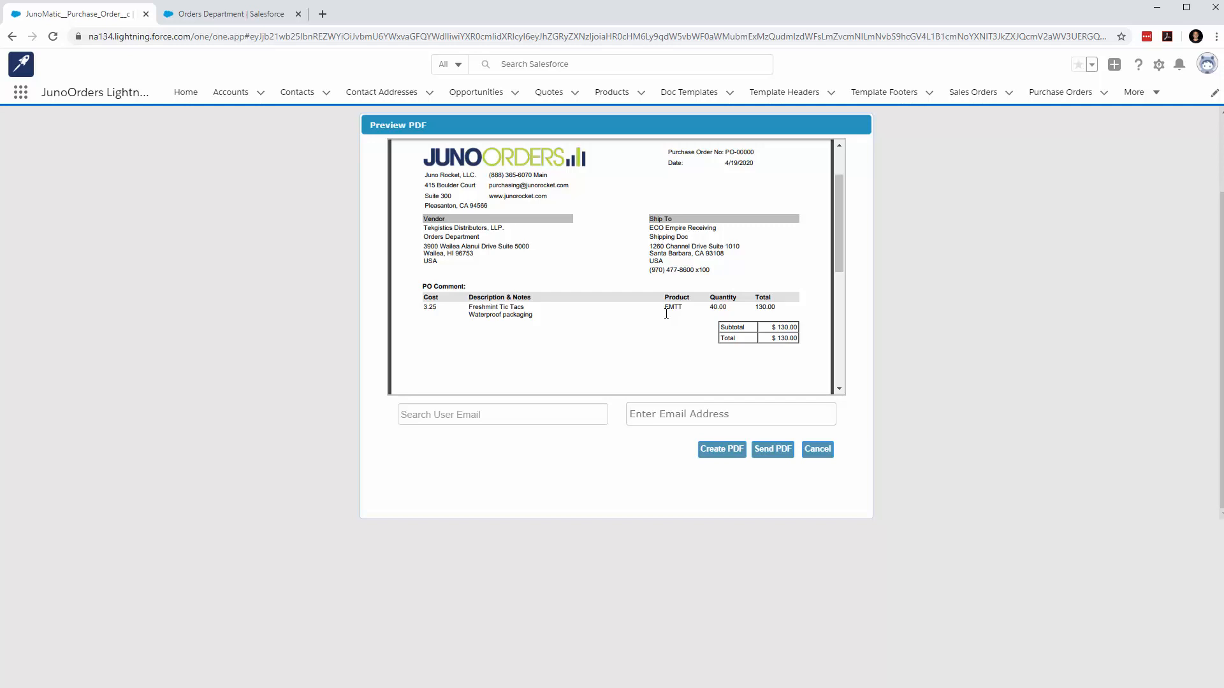
left_click(818, 450)
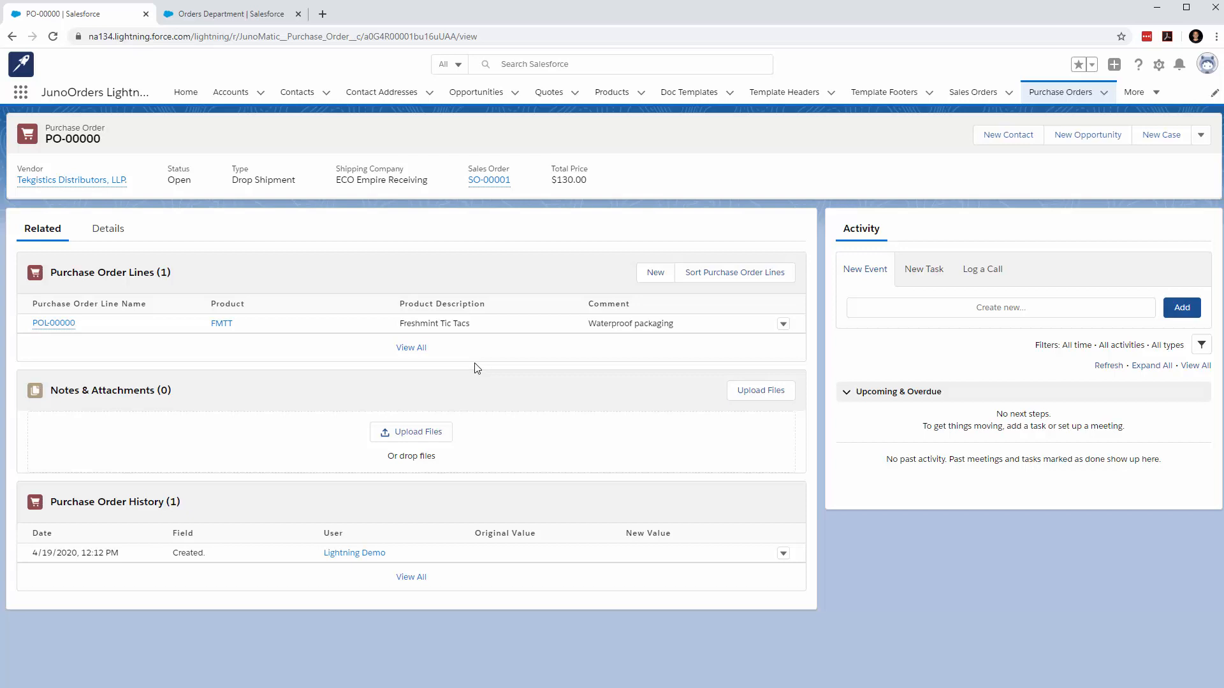
View the FMTT purchase order line and reopen the $1,005.25 sales order to check its link to that line
left_click(128, 331)
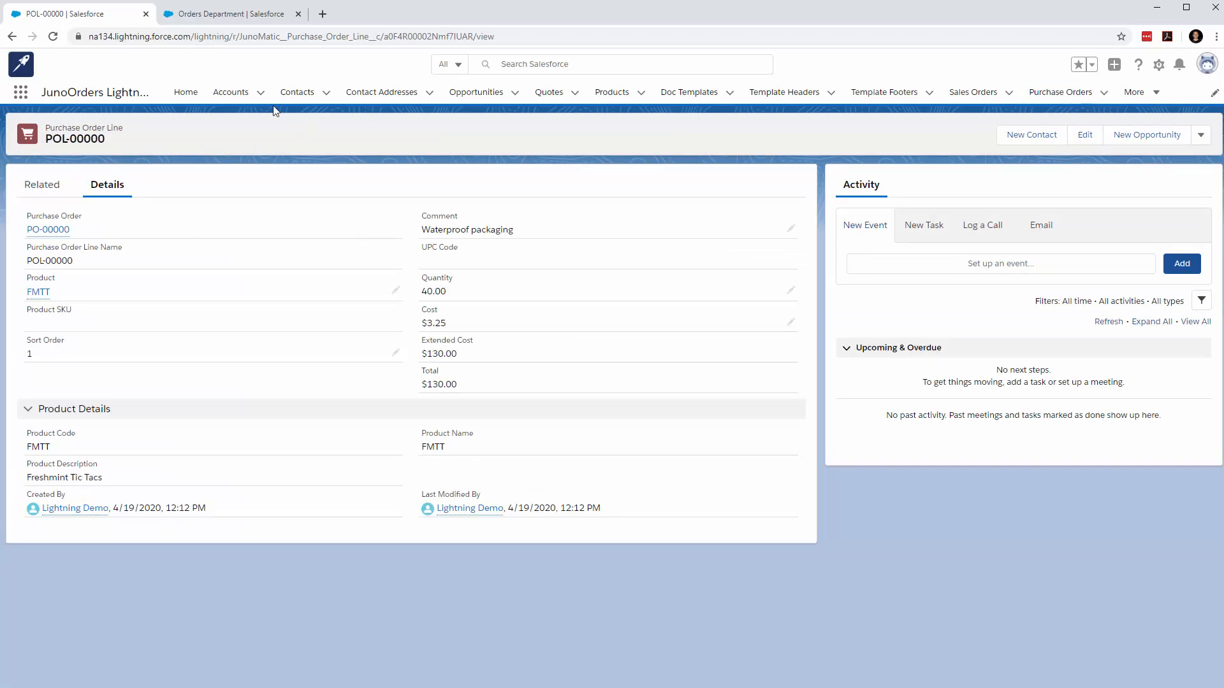
left_click(973, 93)
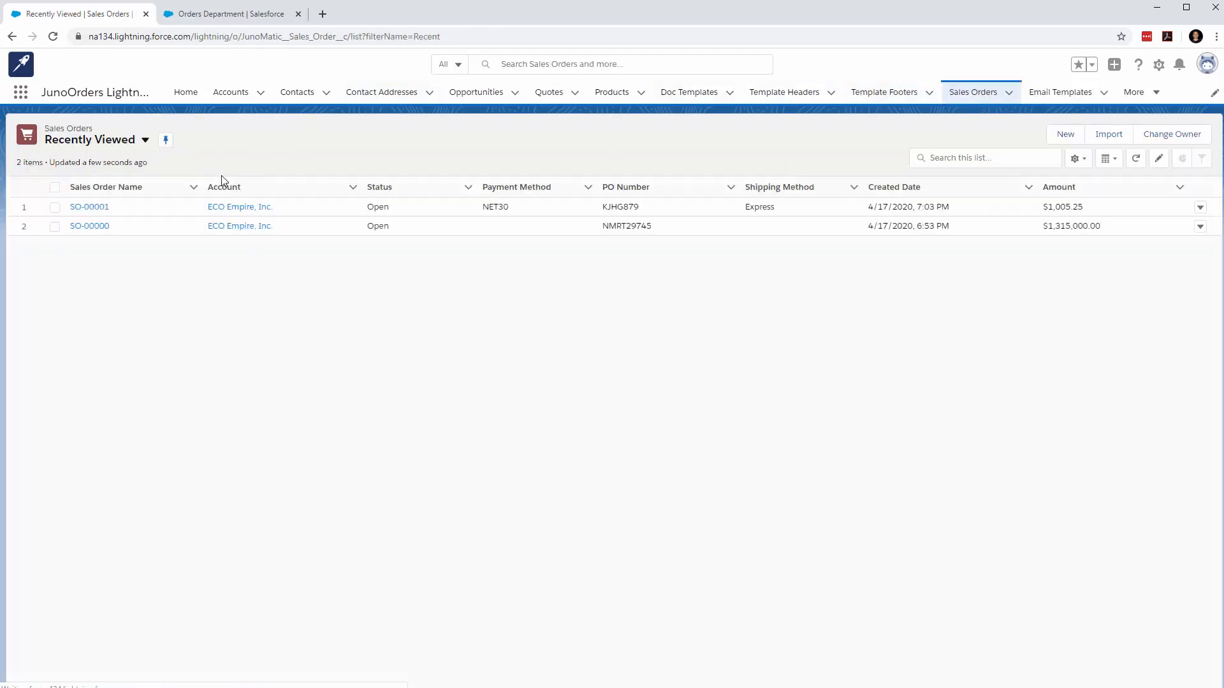
left_click(89, 208)
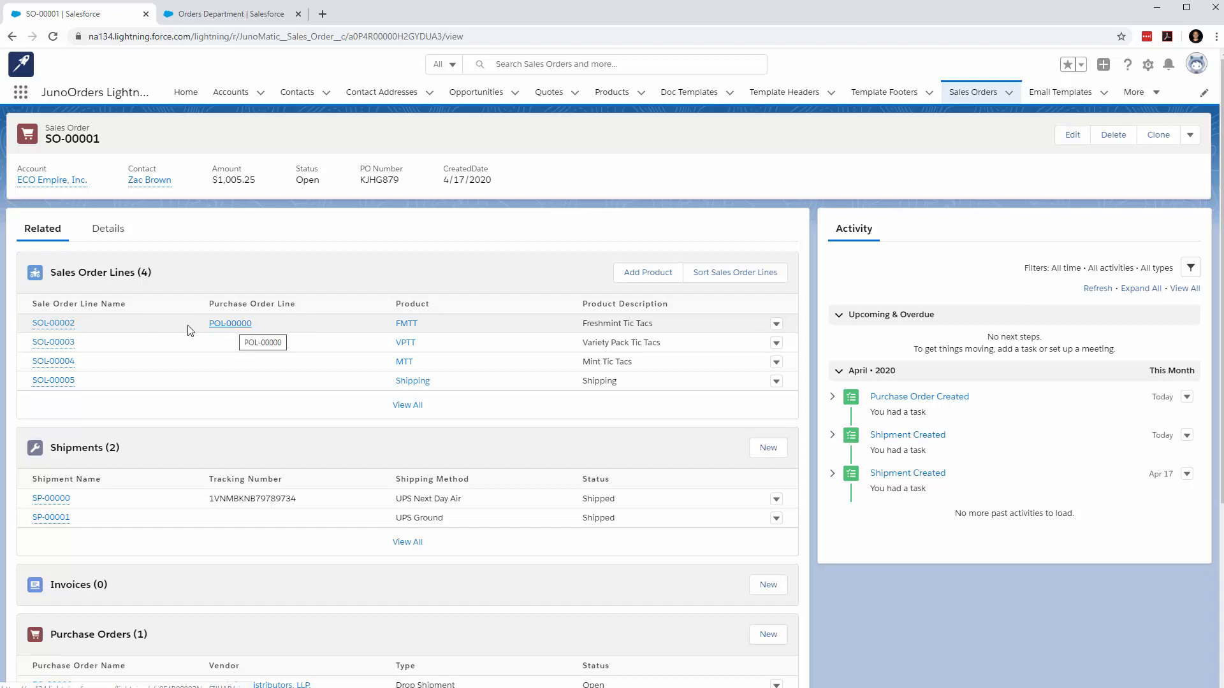
mouse_move(73, 329)
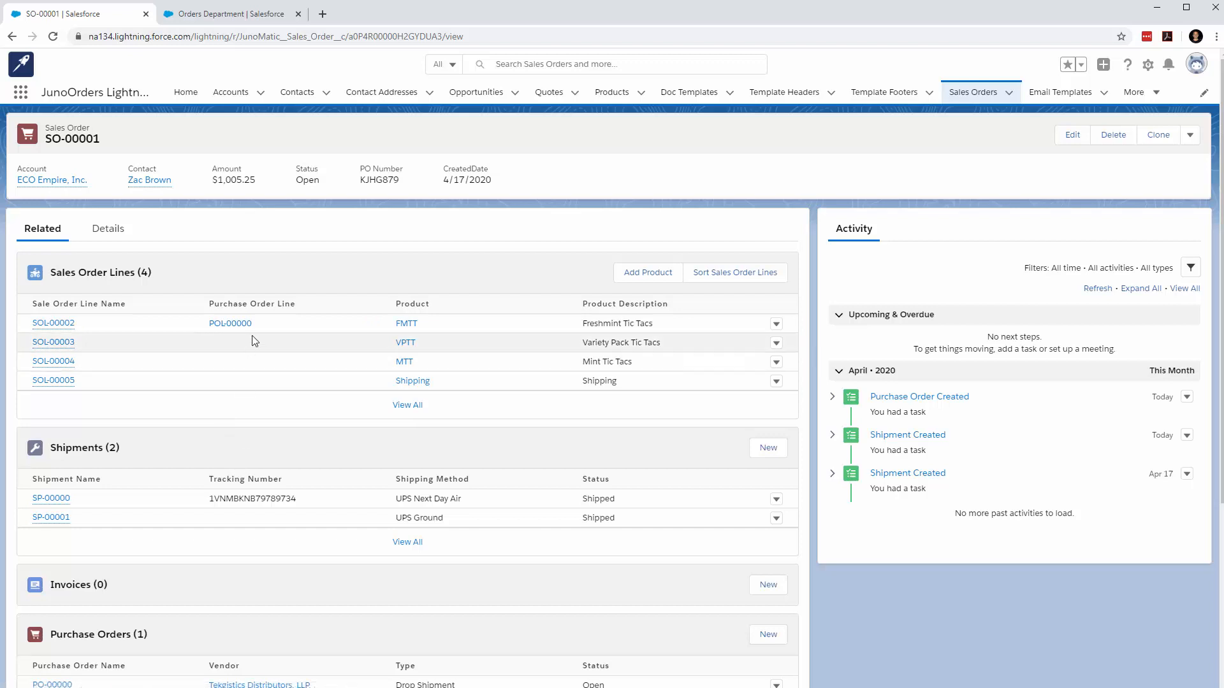
left_click(1189, 134)
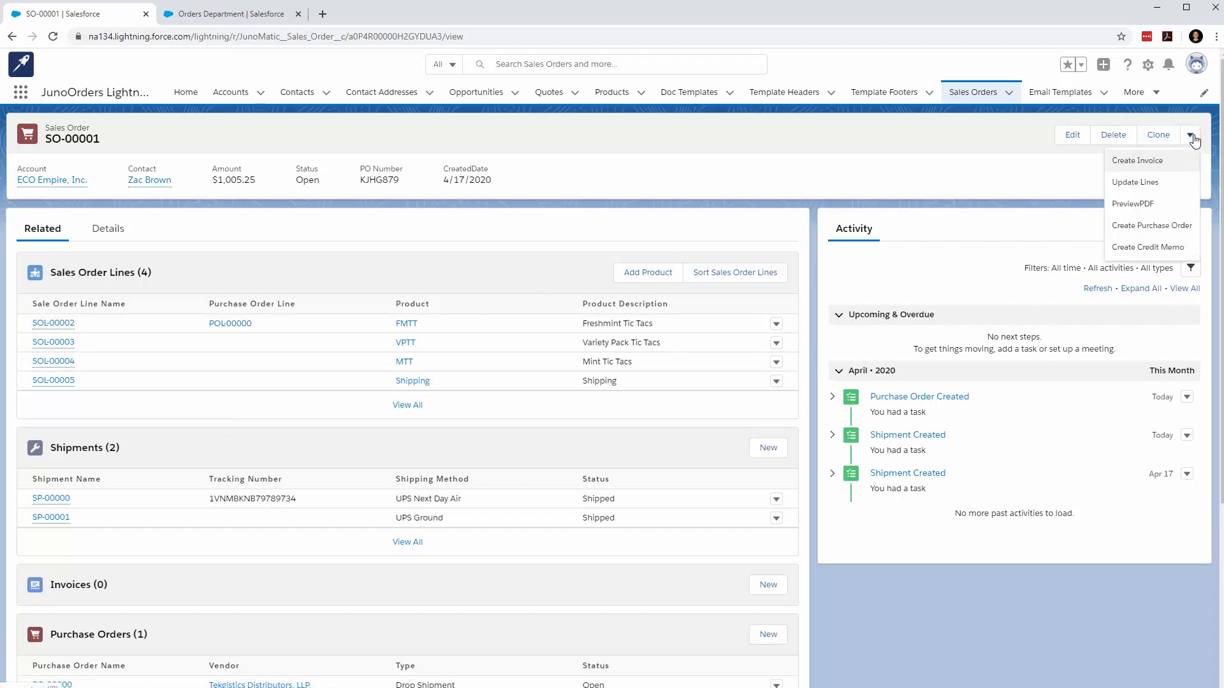
left_click(522, 190)
Examine the full list of shipment lines on the sales order's UPS Ground shipment
mouse_move(54, 524)
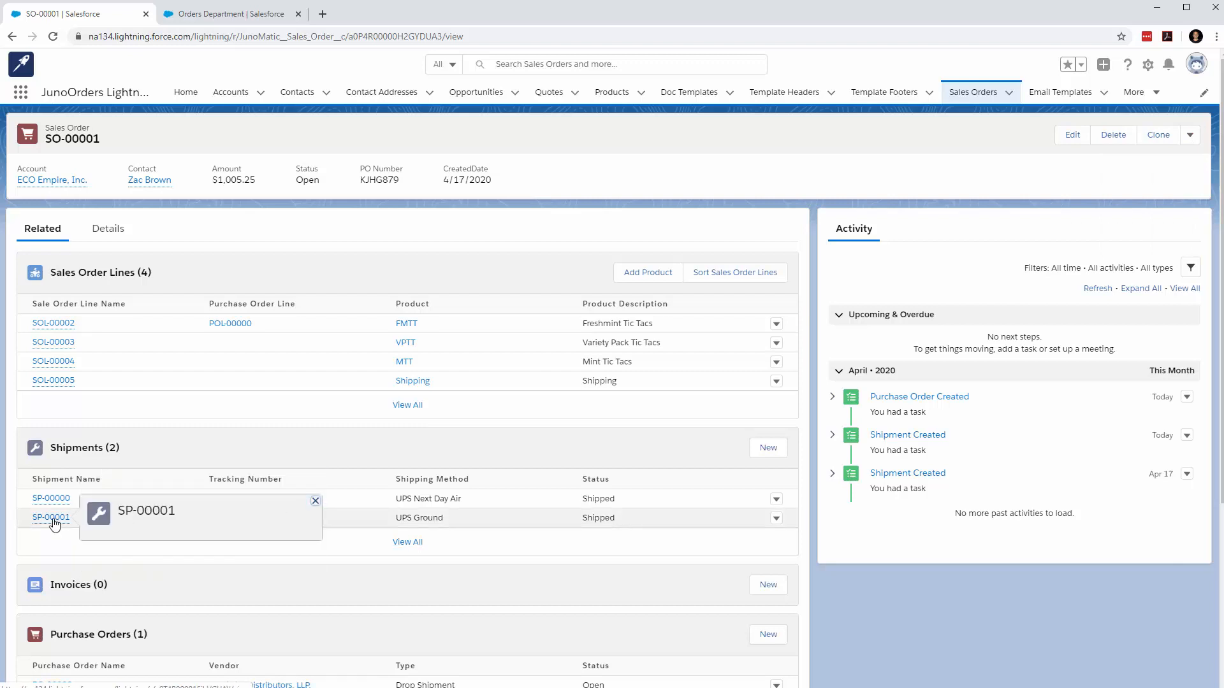
left_click(54, 518)
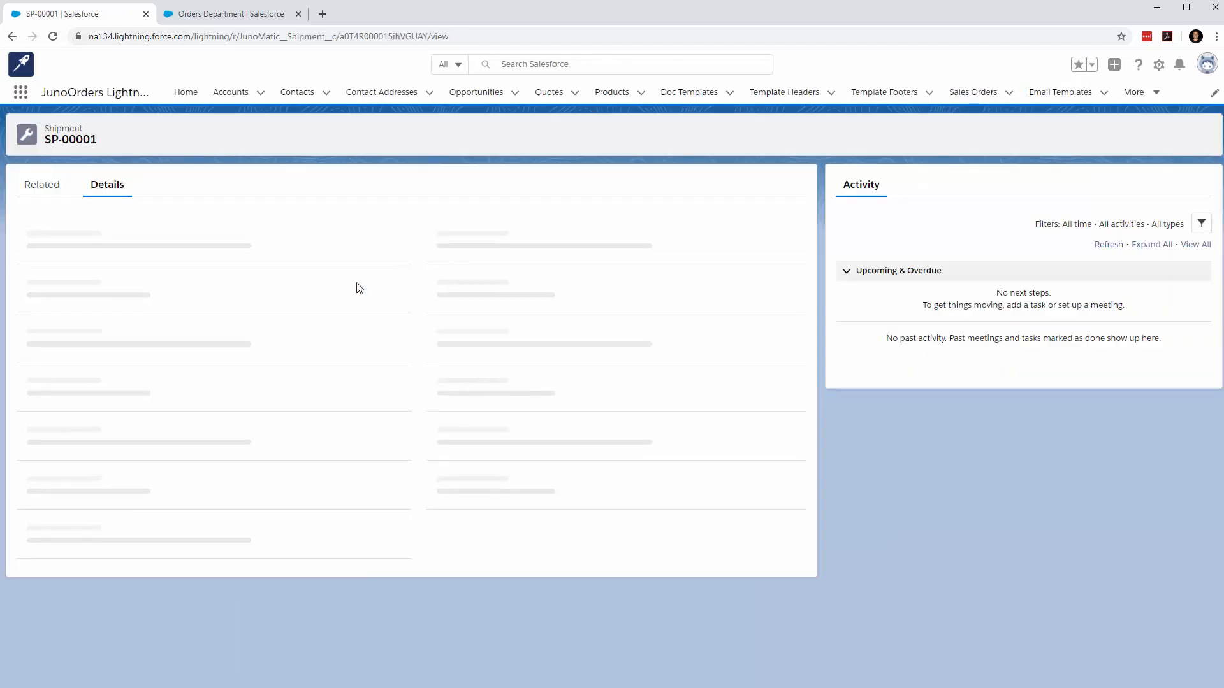
left_click(43, 185)
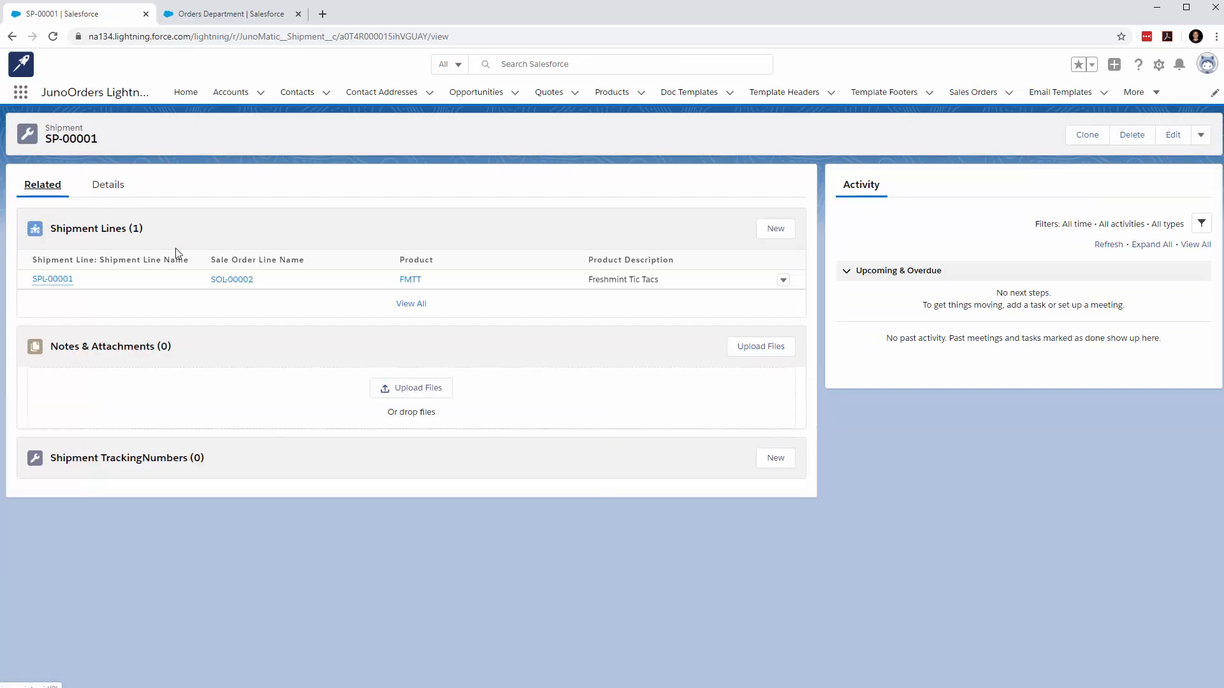
left_click(411, 303)
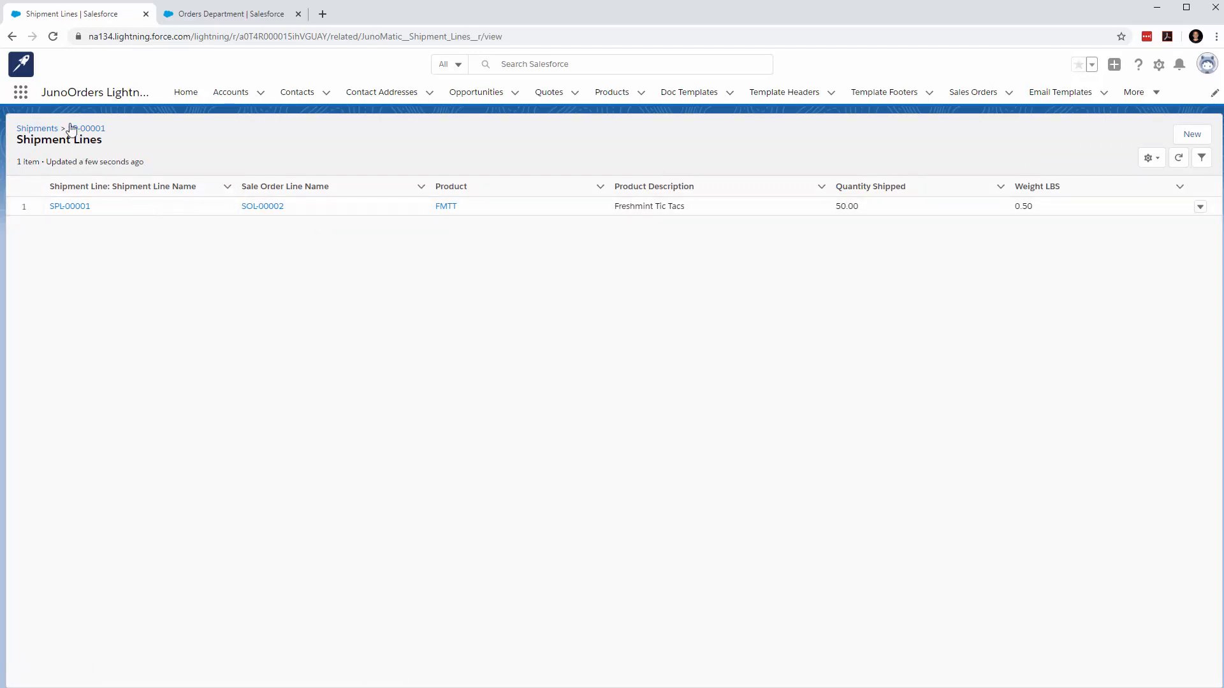
left_click(42, 129)
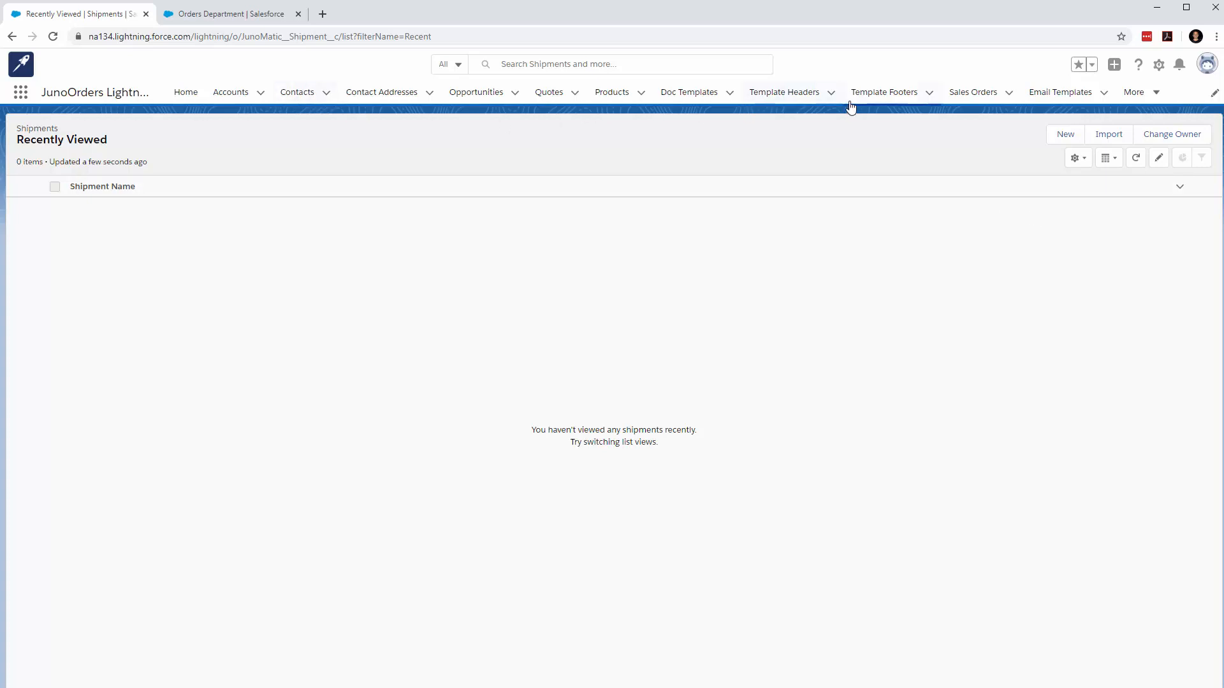
Save tracking number 1GKJGKJG87956785 on the $1,005.25 sales order's UPS Ground shipment and return to the sales order
left_click(972, 94)
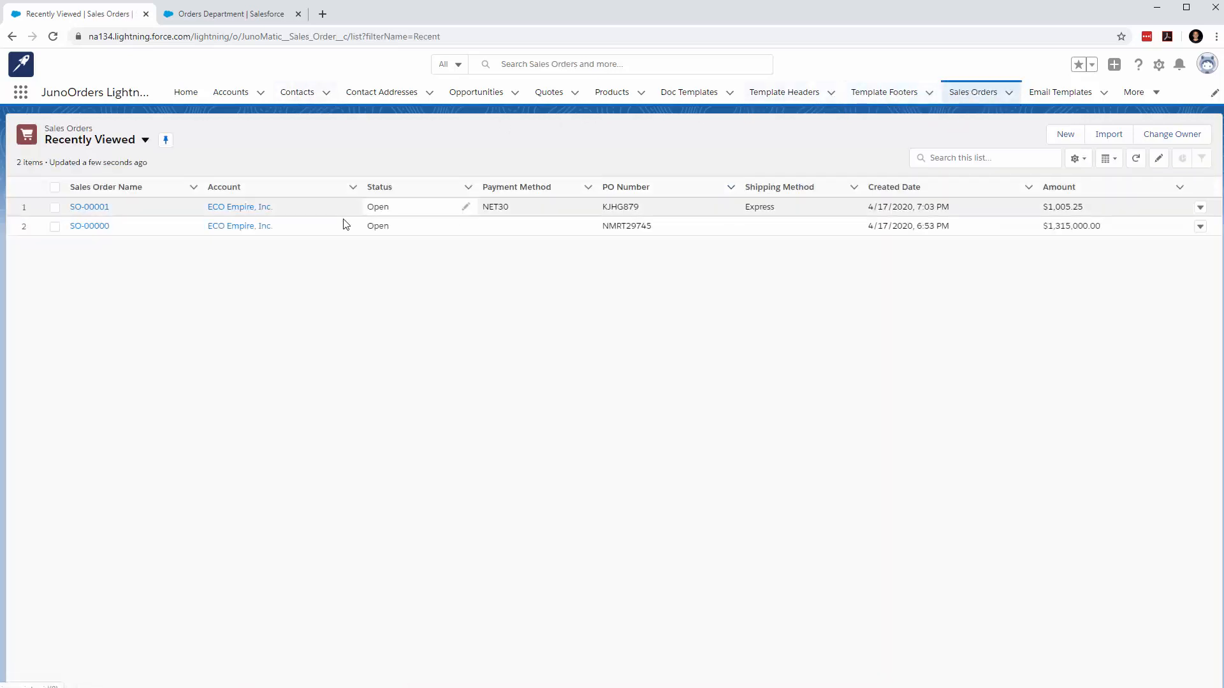
left_click(84, 211)
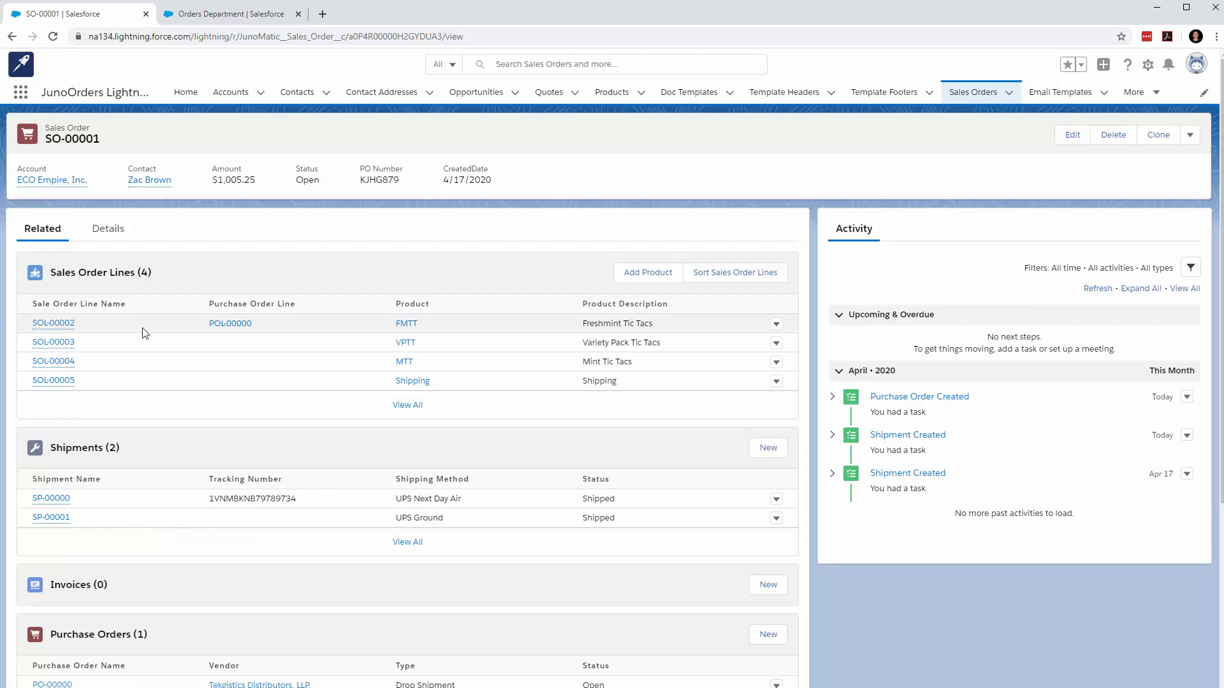
left_click(51, 518)
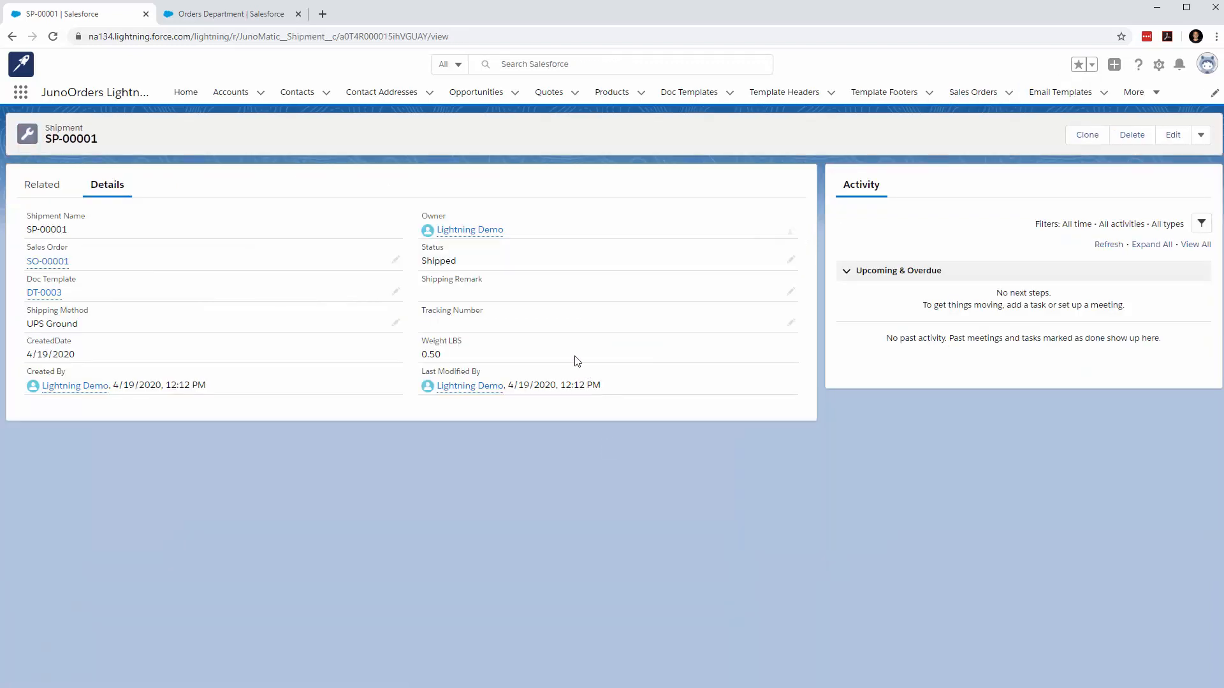
left_click(1172, 135)
left_click(663, 405)
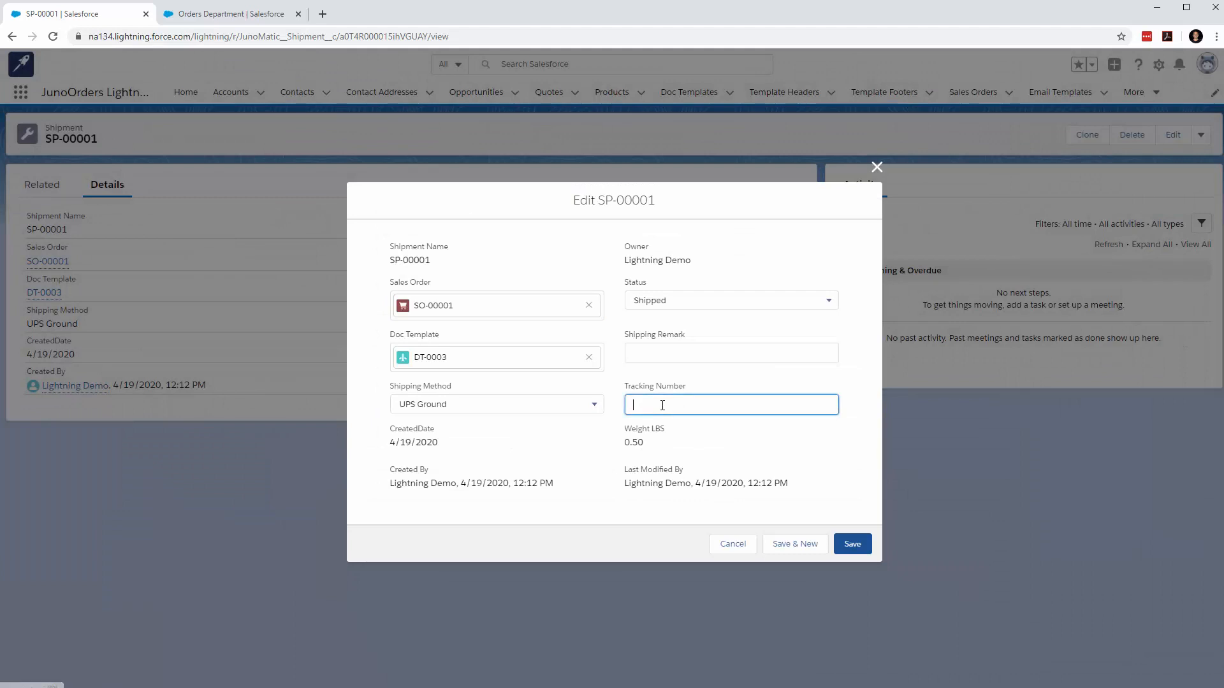
type("1GKJGKJG87956785")
left_click(851, 546)
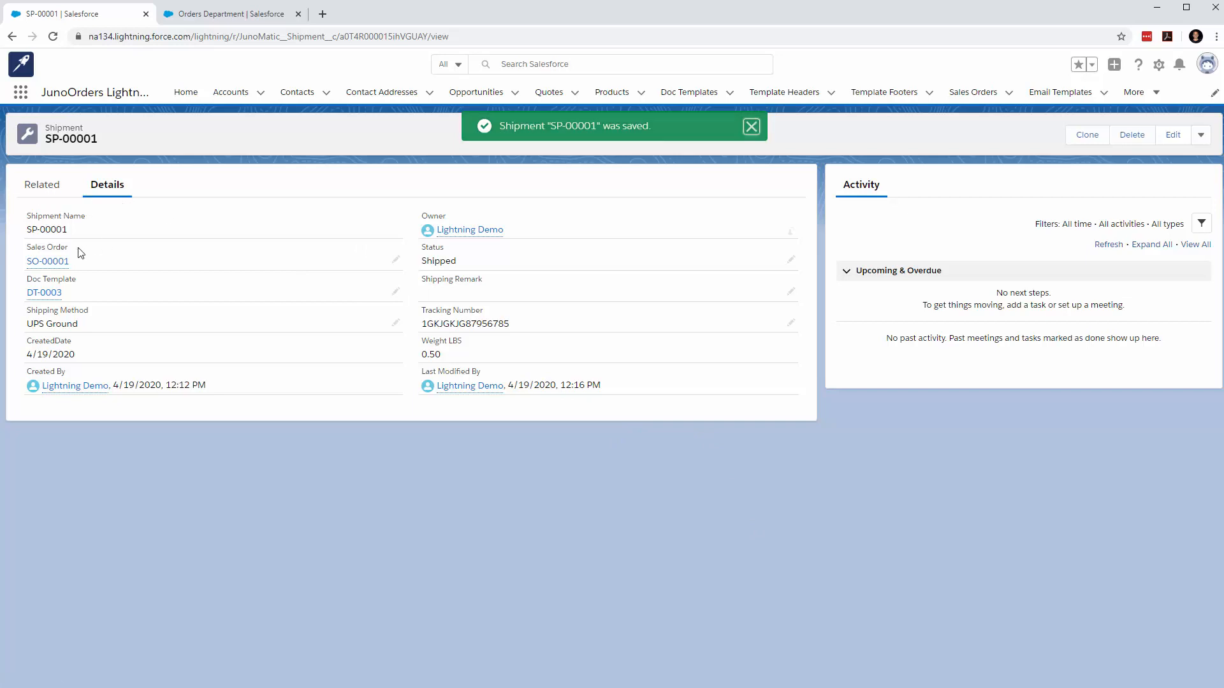
left_click(51, 261)
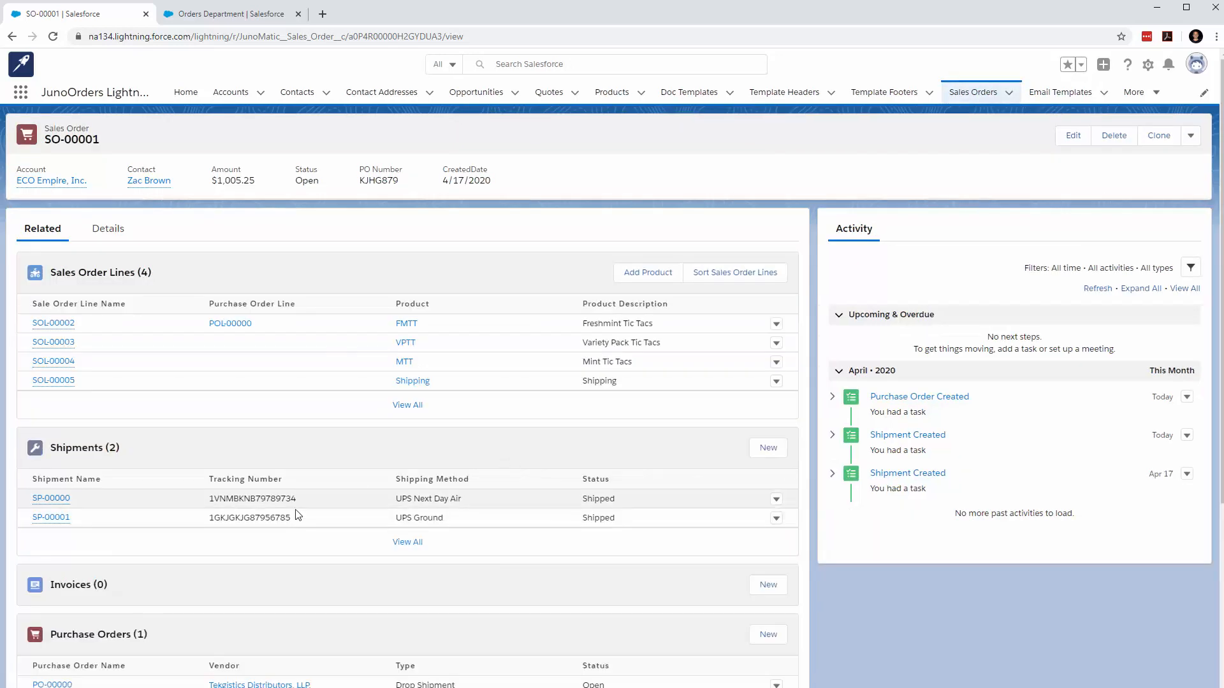